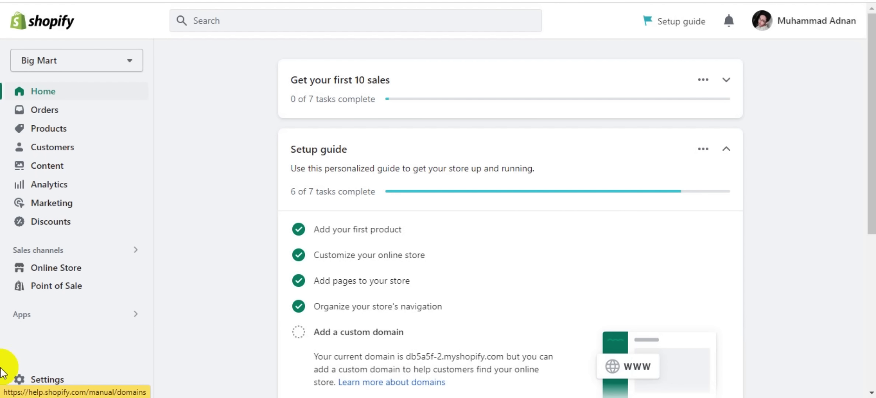
- Open the store's payment settings and go to adding supported payment methods
left_click(28, 380)
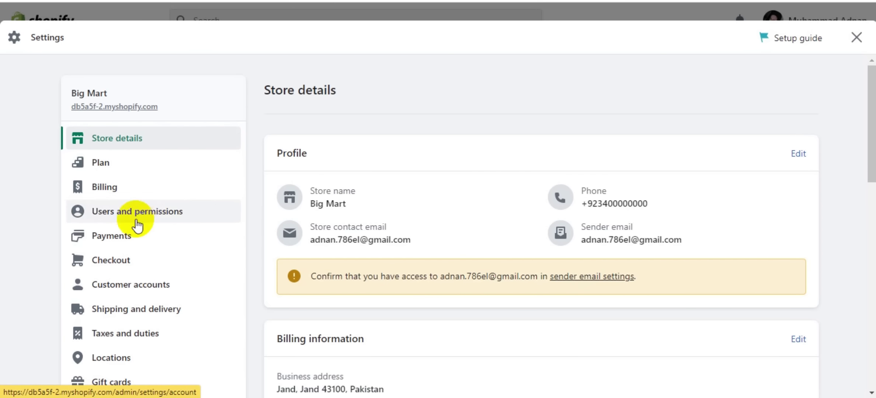
left_click(133, 244)
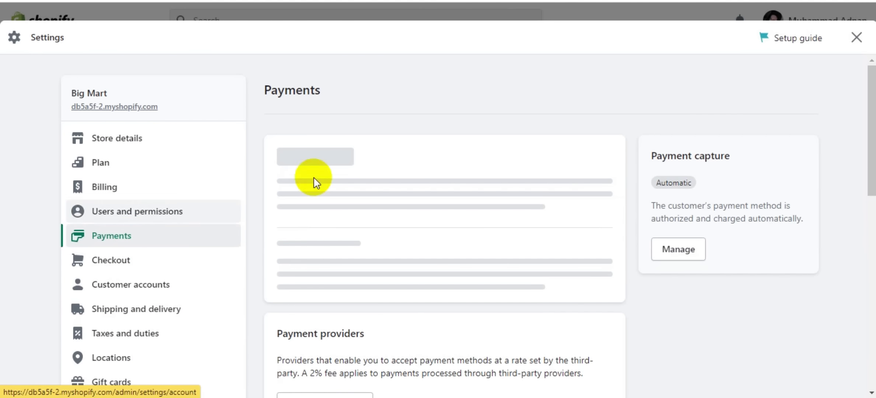
scroll(377, 227, "down", 3)
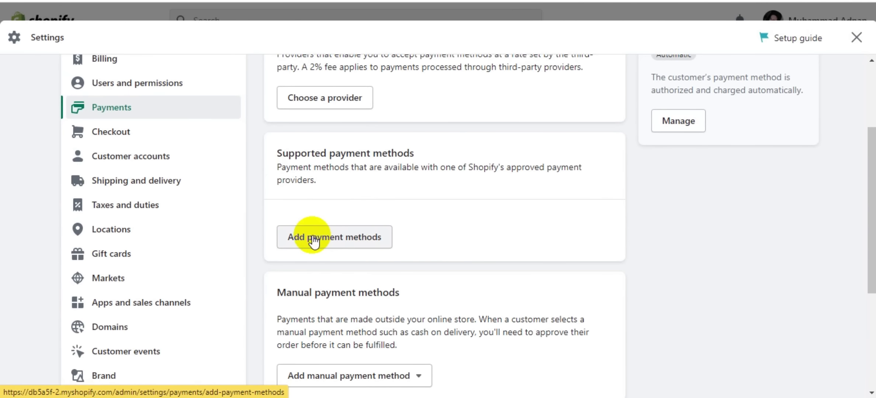
left_click(342, 239)
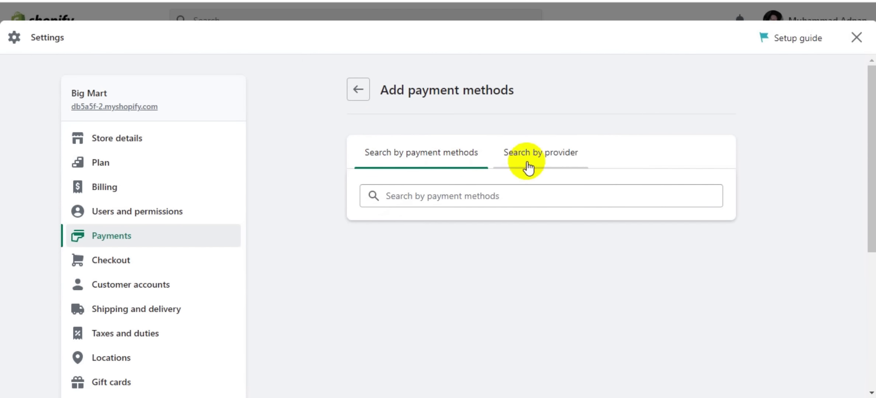
- Browse the payment methods available by provider, and return to the Payments settings
left_click(541, 162)
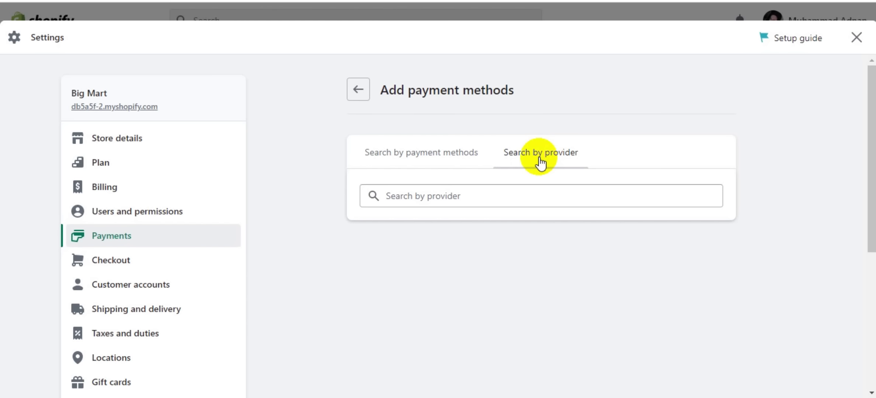
left_click(401, 191)
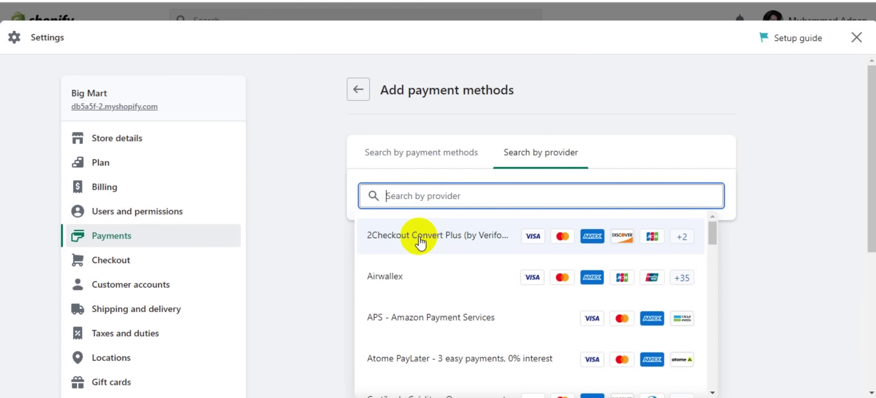
scroll(452, 247, "down", 7)
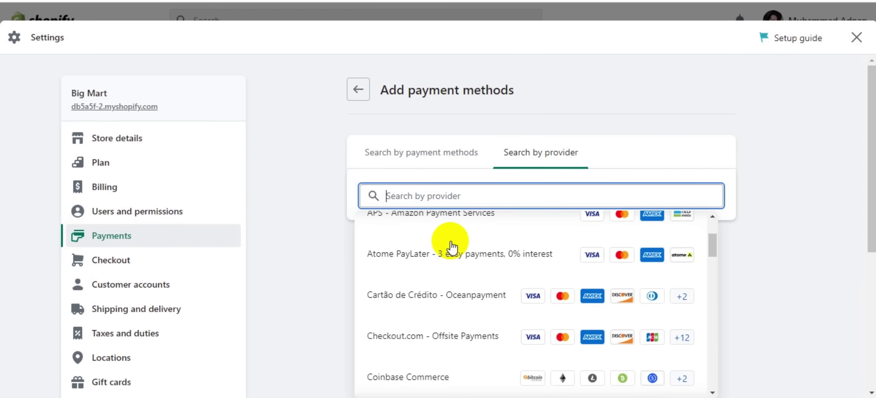
scroll(439, 290, "down", 4)
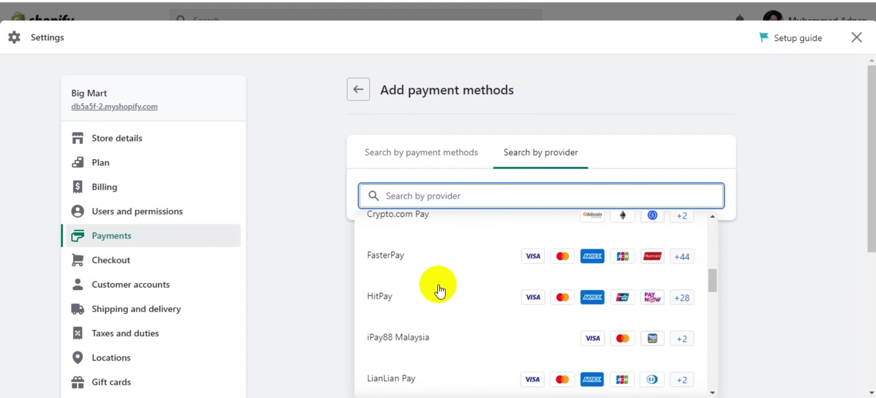
scroll(411, 238, "up", 8)
scroll(411, 239, "up", 3)
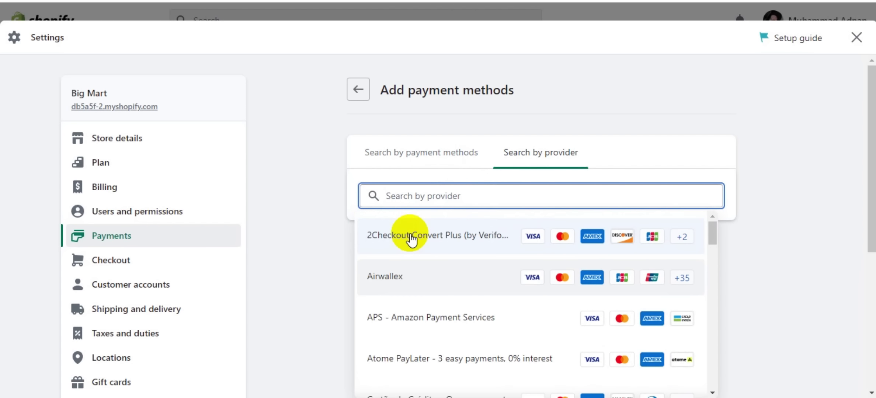
left_click(359, 101)
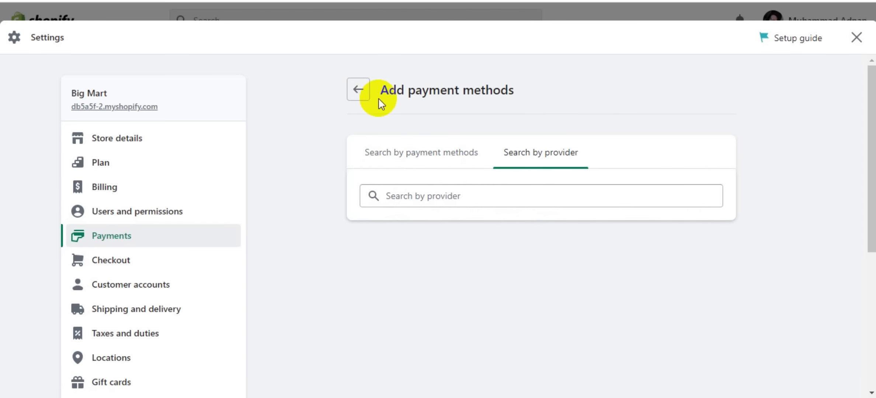
left_click(358, 91)
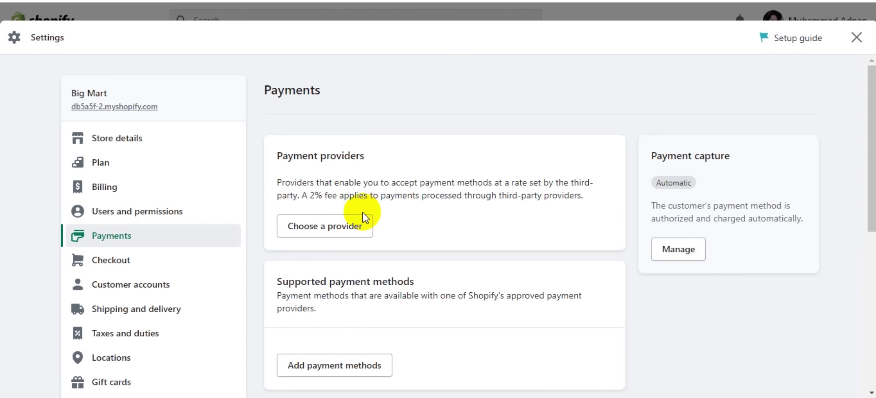
- Open the list of third-party payment providers and look through which ones can be used
left_click(351, 228)
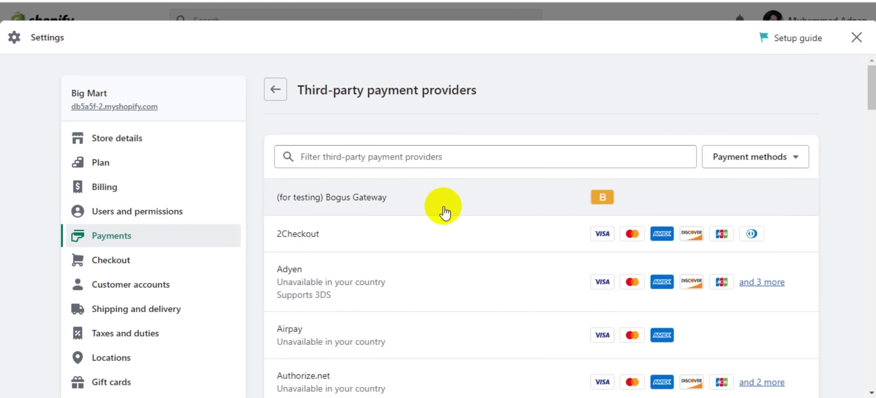
scroll(444, 212, "down", 2)
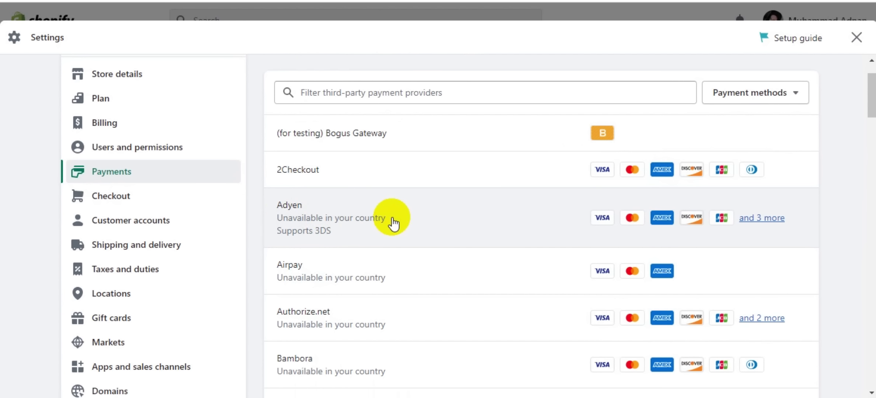
scroll(389, 238, "down", 5)
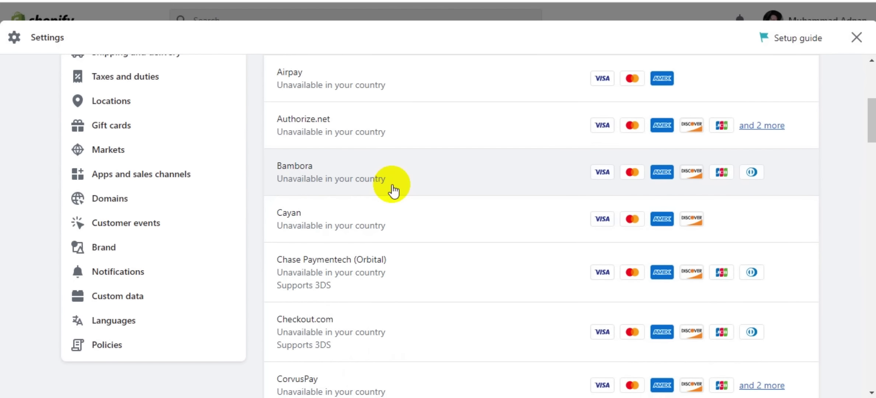
scroll(319, 228, "up", 7)
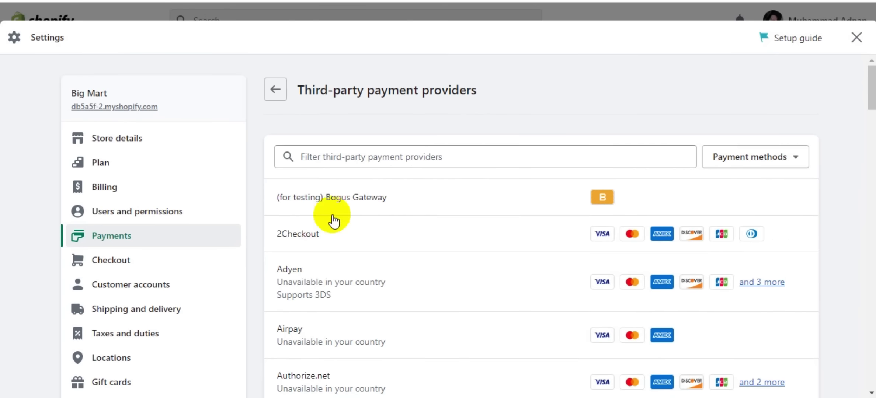
- Open the 2Checkout provider and review its setup instructions, fees and account information fields
left_click(351, 235)
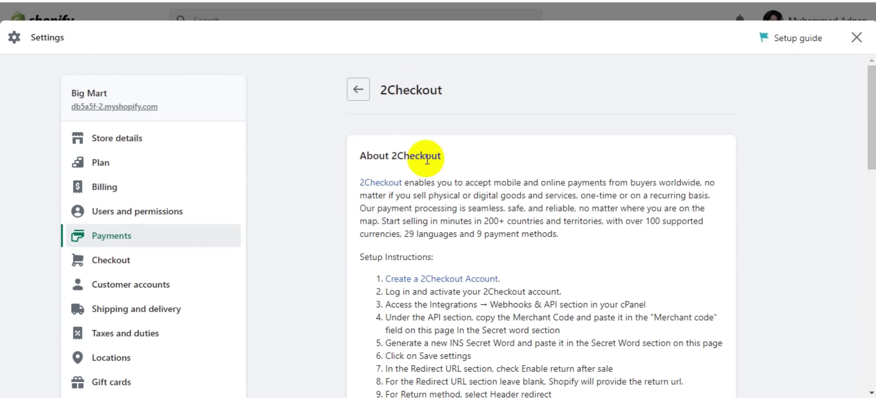
scroll(414, 156, "down", 5)
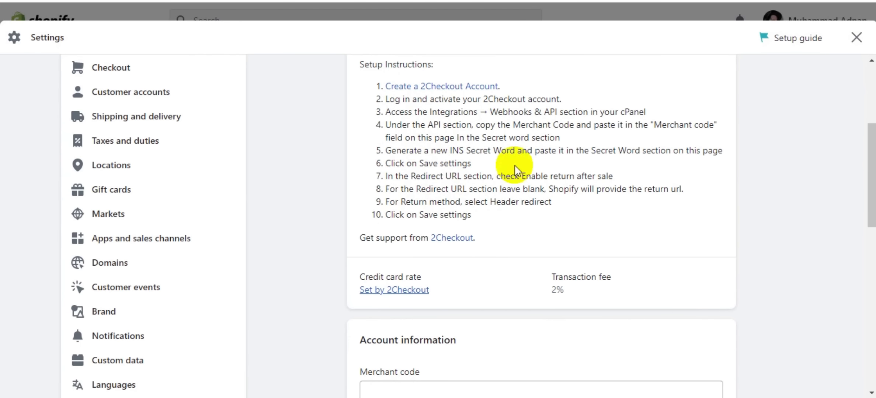
scroll(440, 229, "down", 2)
scroll(441, 226, "down", 3)
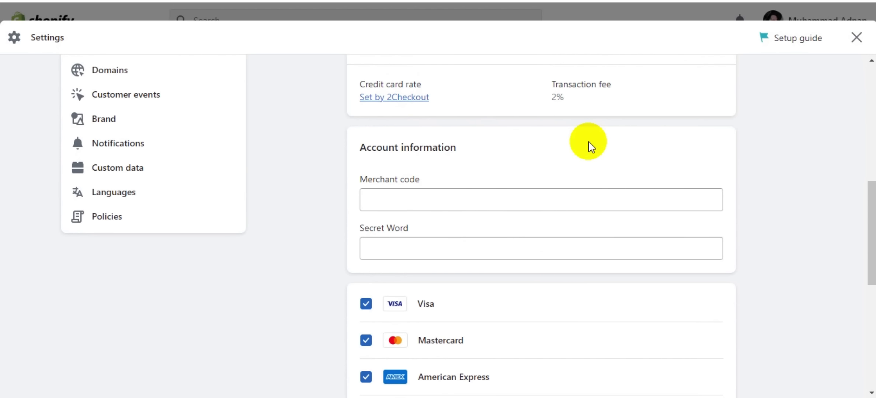
scroll(454, 129, "up", 10)
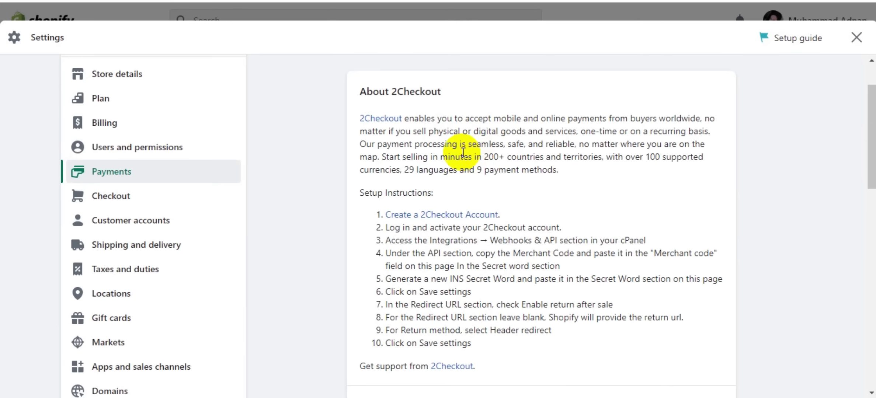
- Examine 2Checkout's merchant code and secret word fields, accepted card types, test mode option and activation option
scroll(463, 152, "down", 13)
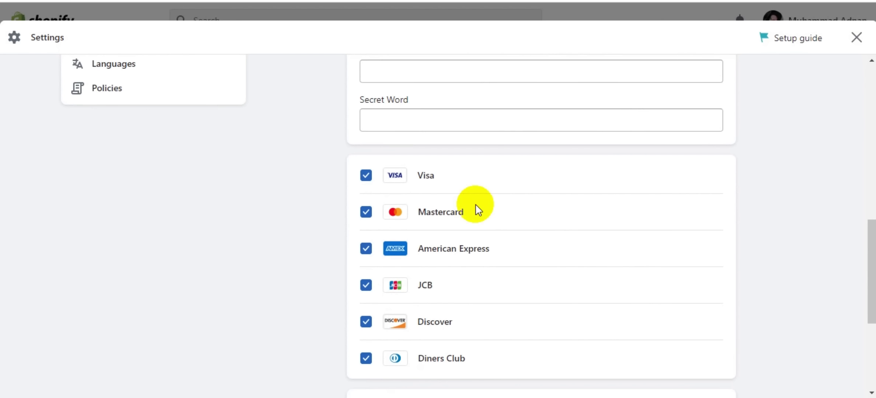
scroll(476, 206, "down", 5)
scroll(476, 205, "up", 9)
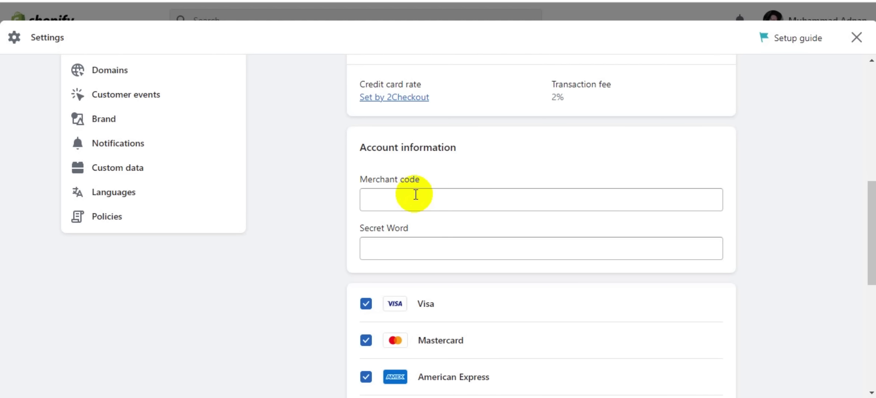
scroll(417, 195, "down", 7)
scroll(403, 154, "up", 3)
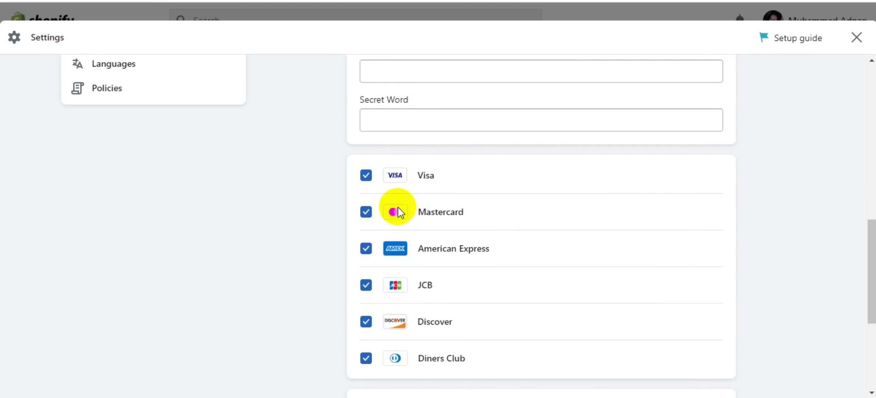
left_click(373, 180)
left_click(369, 179)
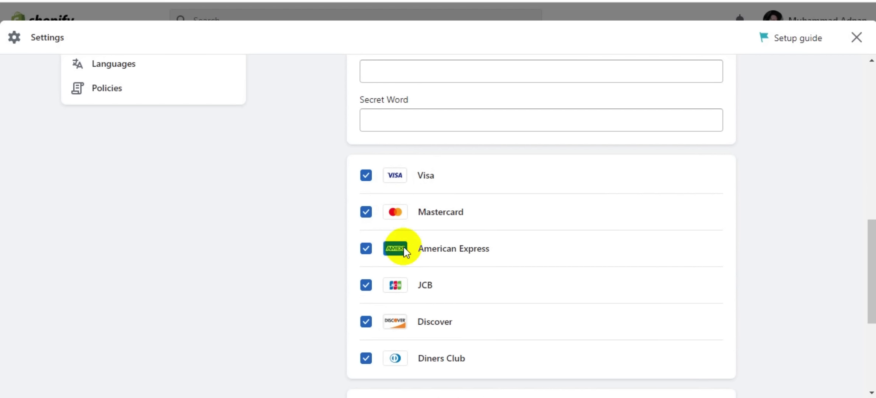
scroll(403, 245, "down", 4)
scroll(403, 246, "down", 1)
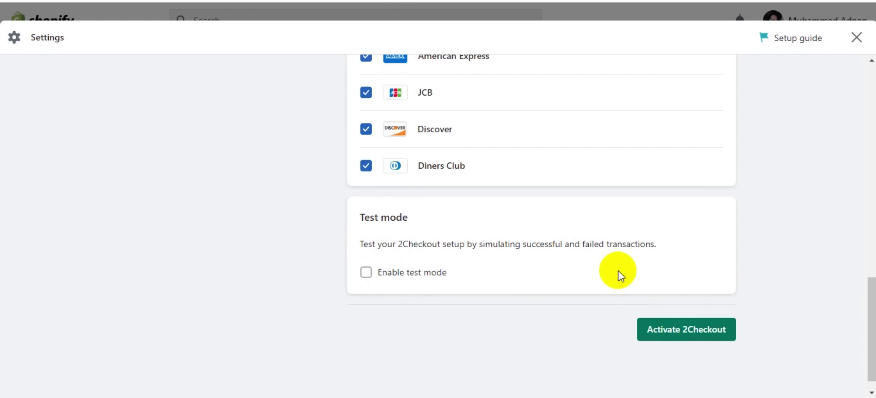
- Leave the 2Checkout setup page and close the store settings to return to the admin home
scroll(618, 271, "up", 10)
scroll(619, 268, "up", 9)
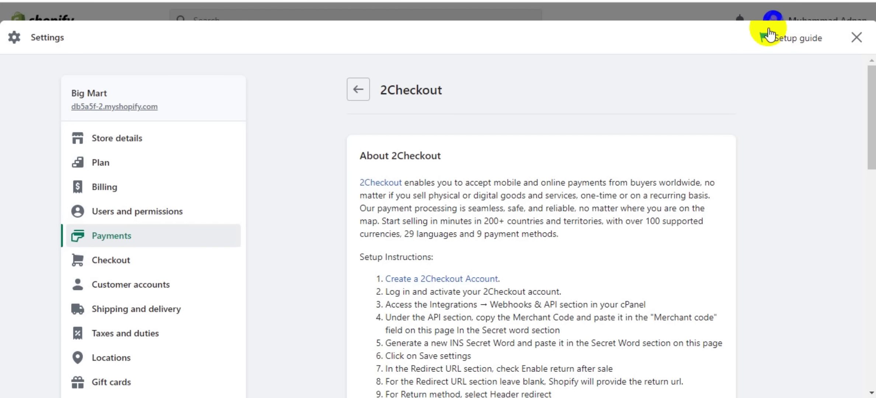
left_click(856, 37)
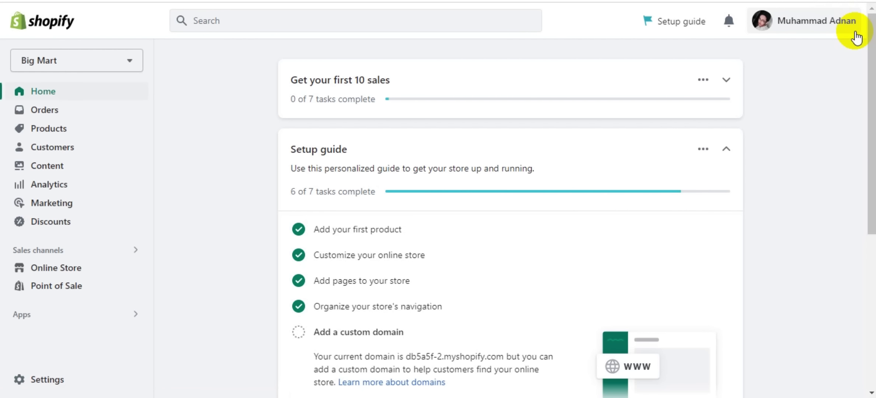